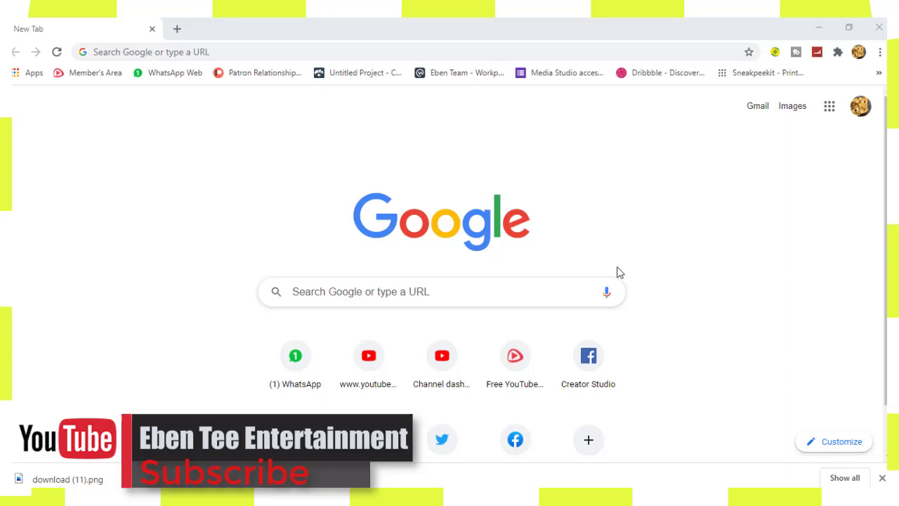
Search Google for 'download google classroom'.
click(502, 295)
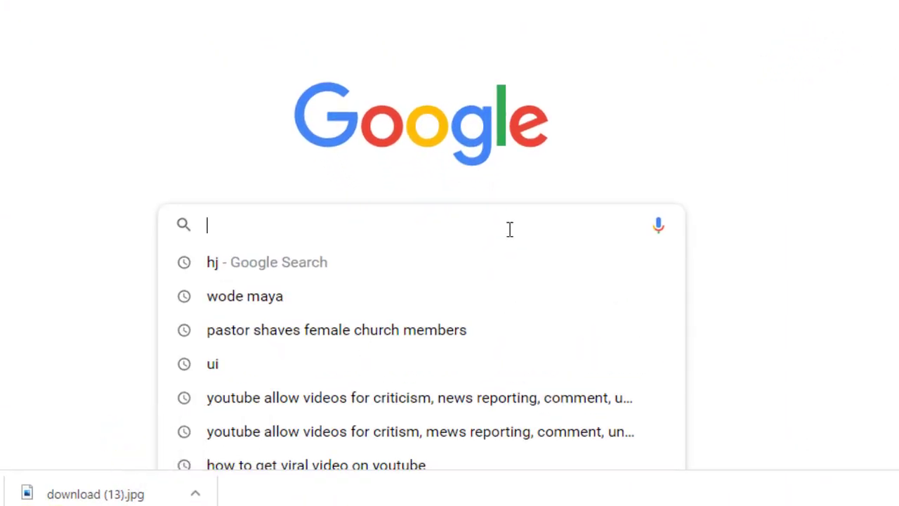
text(d)
text(owload)
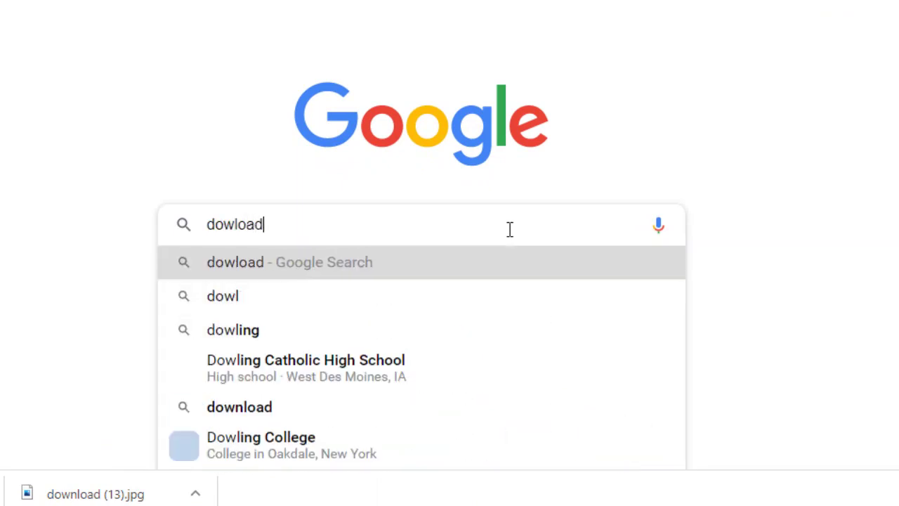
text( goog)
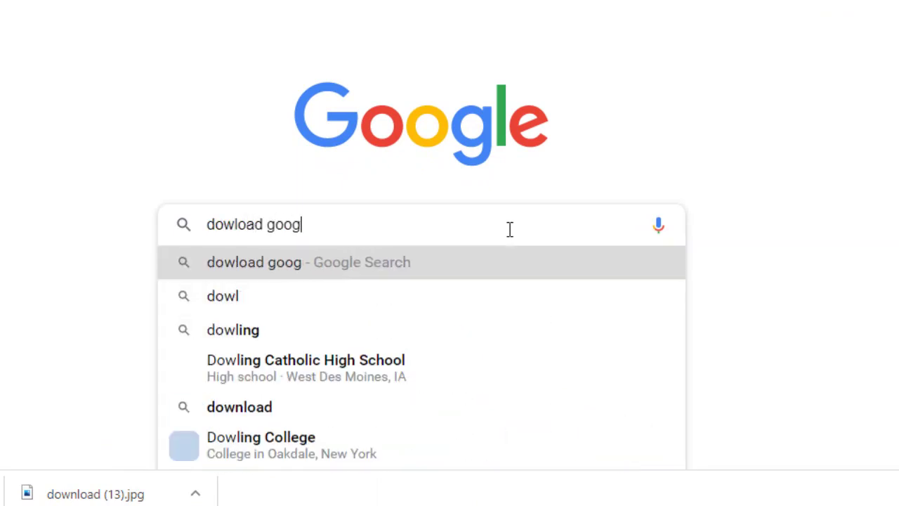
text(le ck)
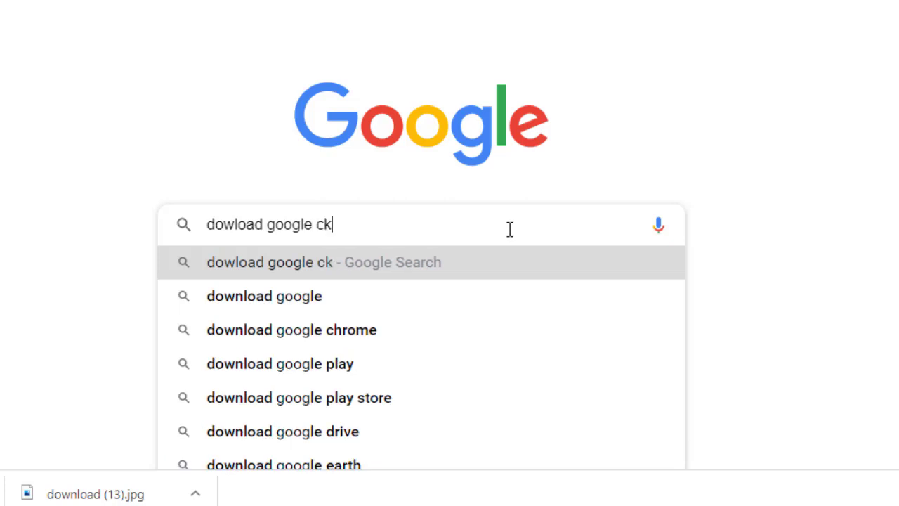
key(BackSpace)
text(lass)
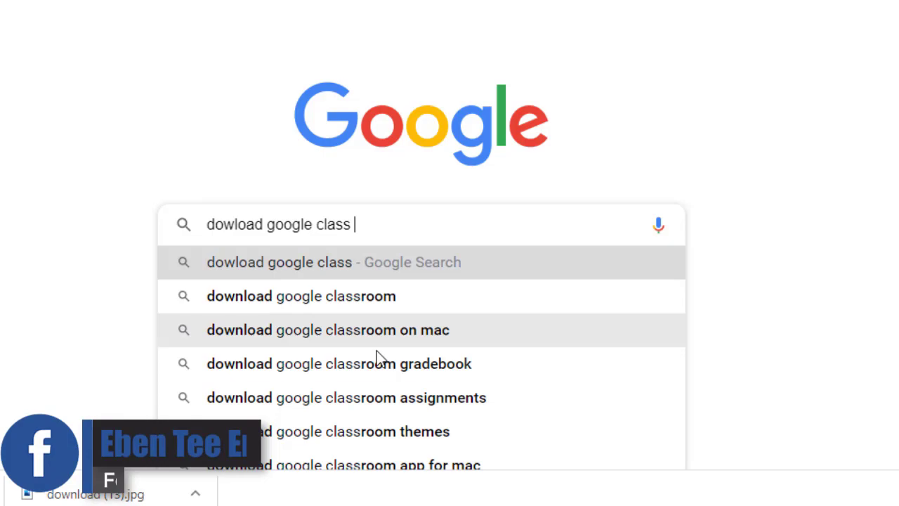
click(367, 295)
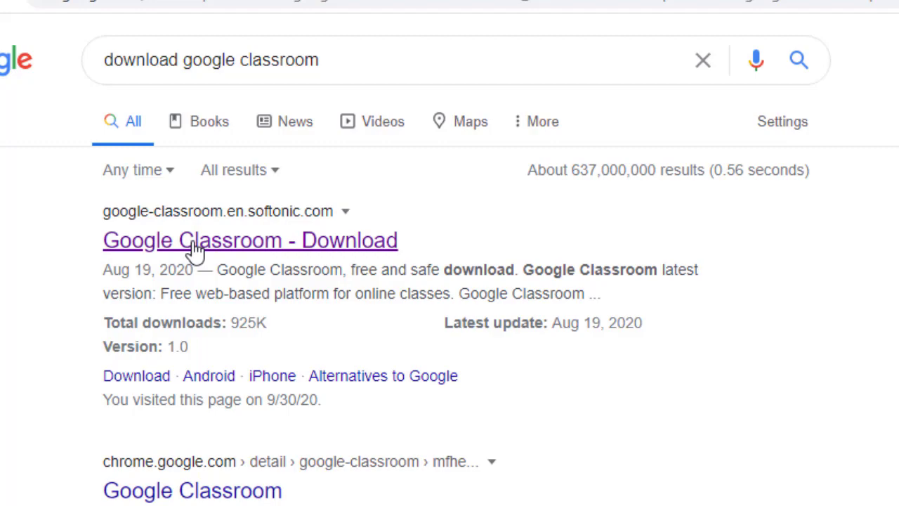
Open the Softonic Google Classroom download page from the search results.
click(194, 242)
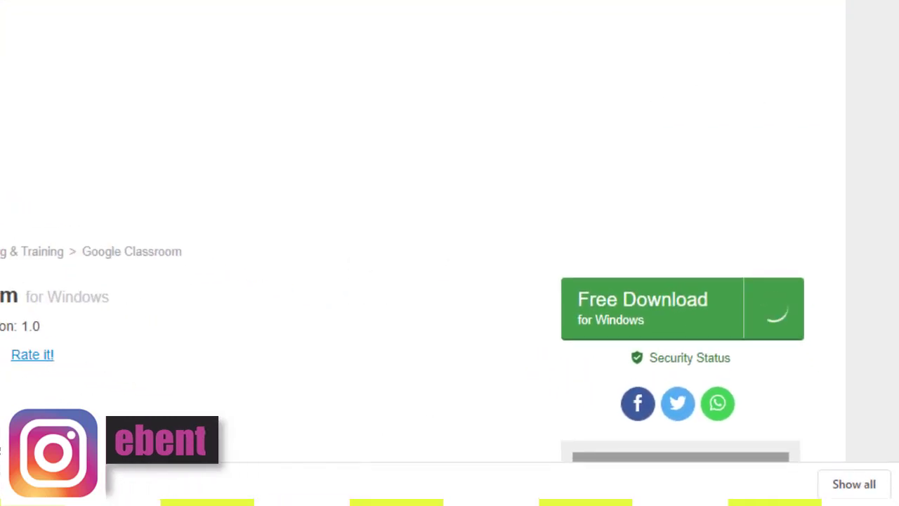
scroll(708, 114, down, 2)
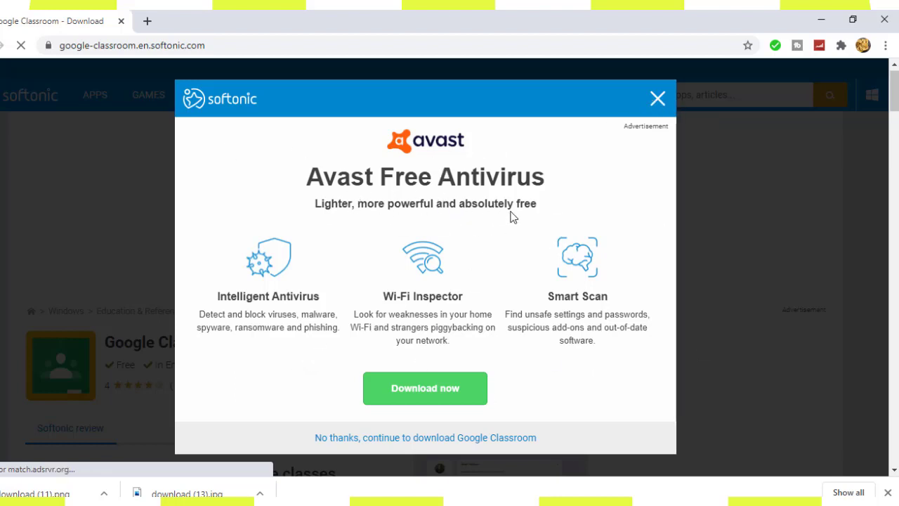
Dismiss the Avast ad and follow Softonic's free download link for Google Classroom.
key(Escape)
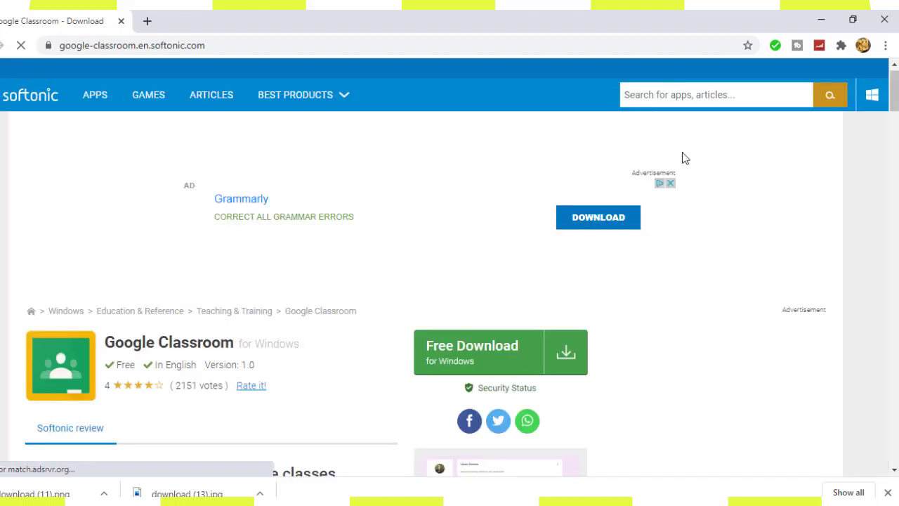
click(481, 355)
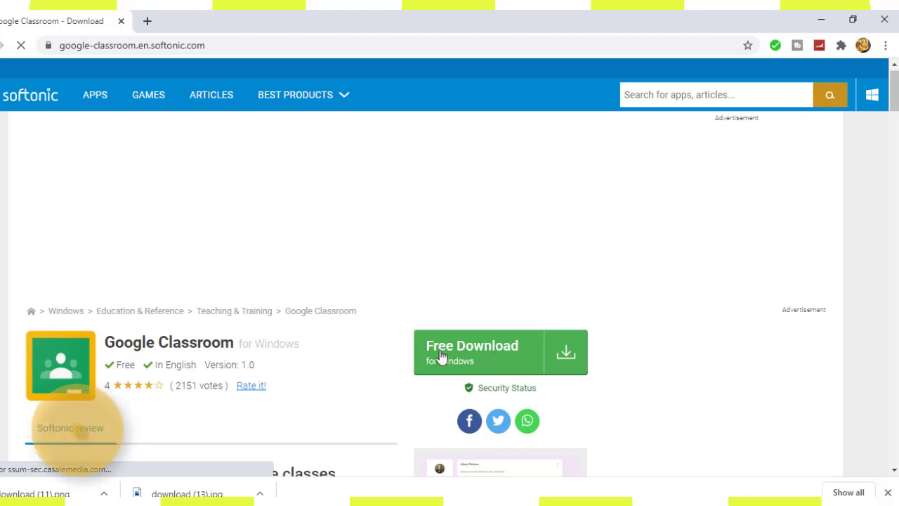
click(491, 359)
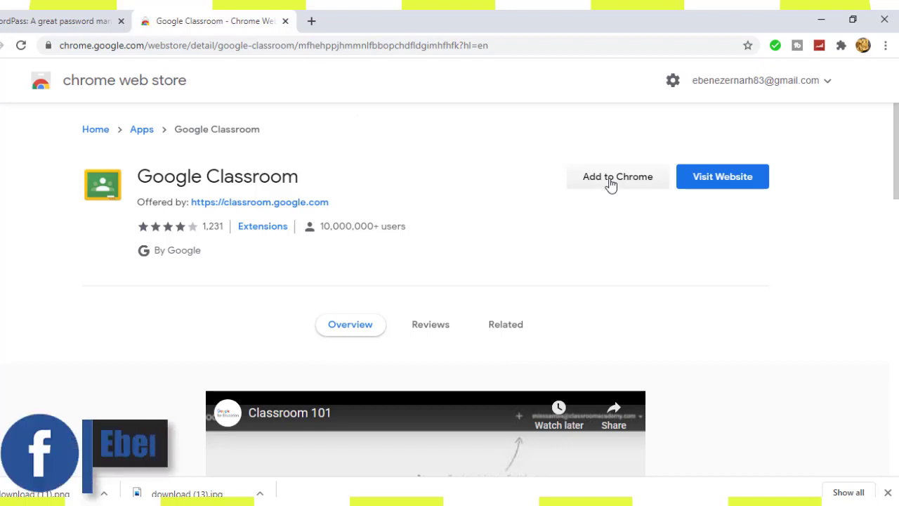
Add Google Classroom to Chrome from its Web Store page and confirm the app install.
click(610, 183)
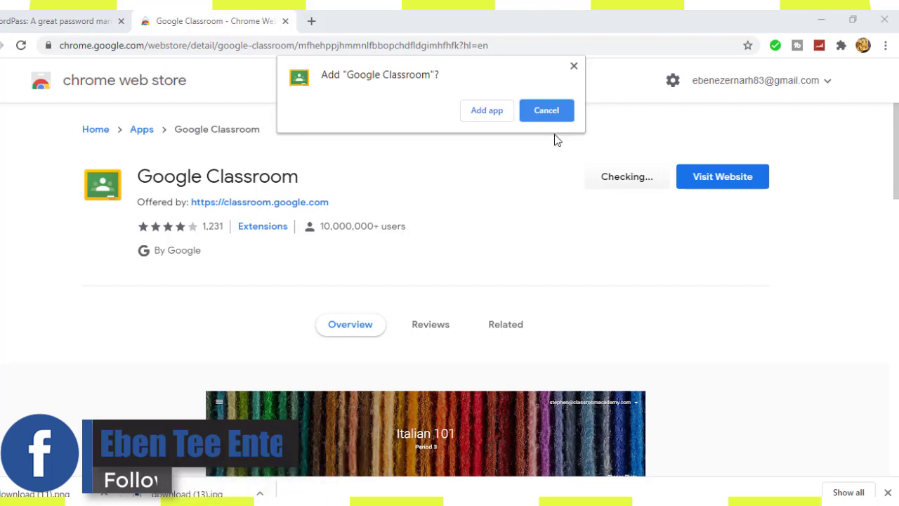
click(504, 114)
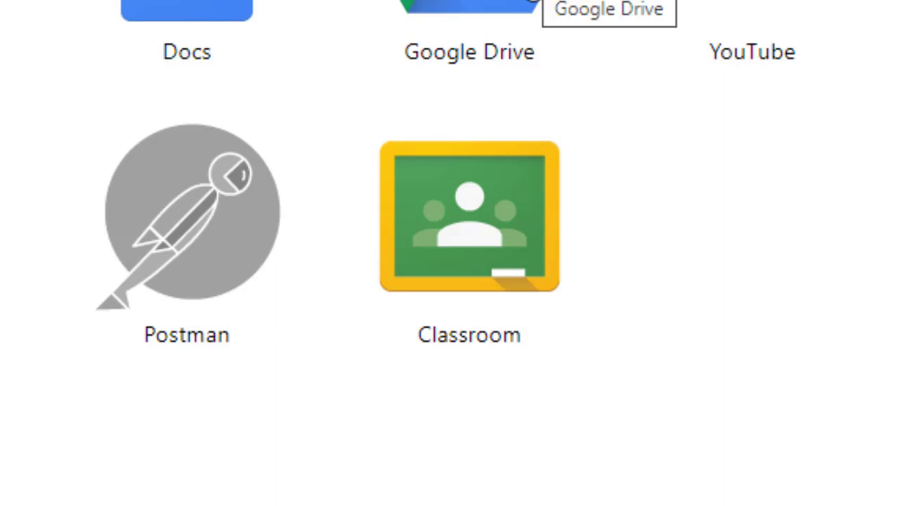
Launch the Classroom app from the chrome://apps page.
click(472, 314)
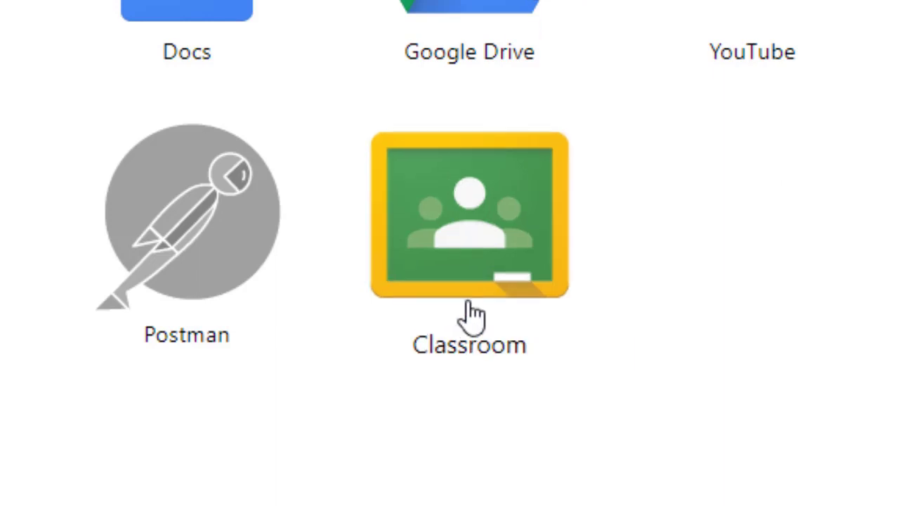